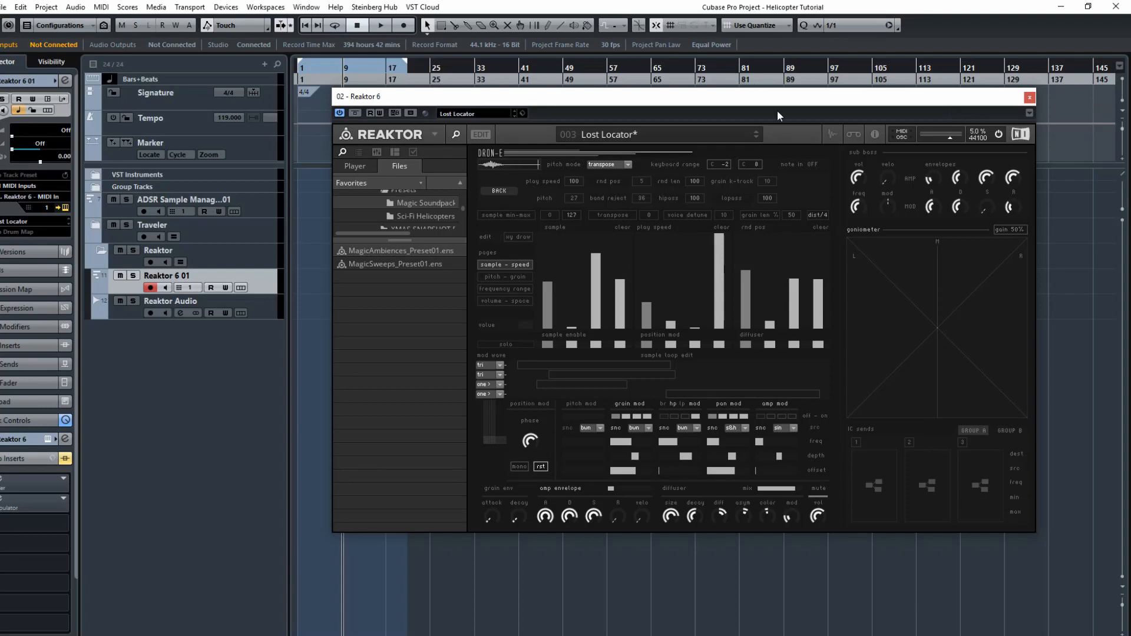
Open the Reaktor sample map editor to examine the loaded whoosh samples across the keyboard.
left_click_drag(810, 102, 797, 104)
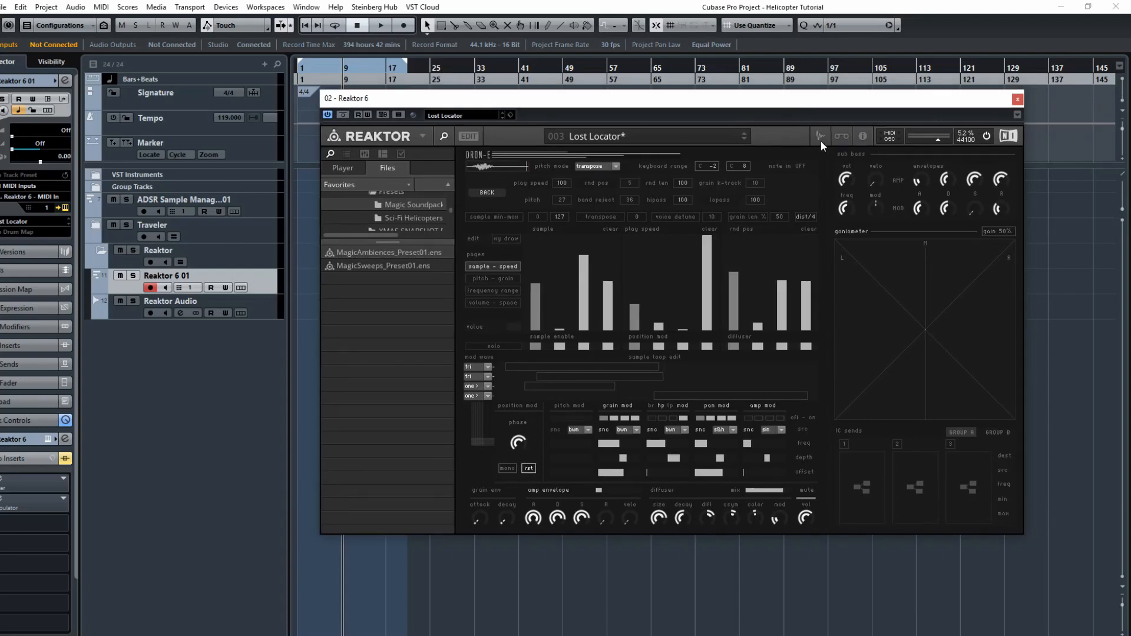
left_click(820, 137)
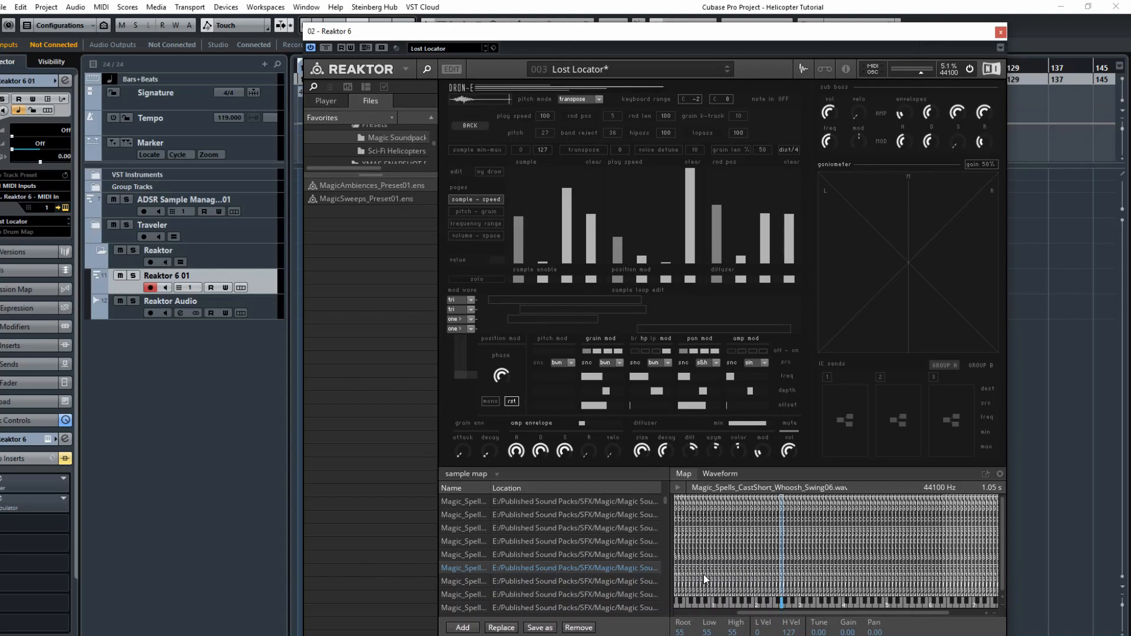
left_click_drag(772, 610, 865, 612)
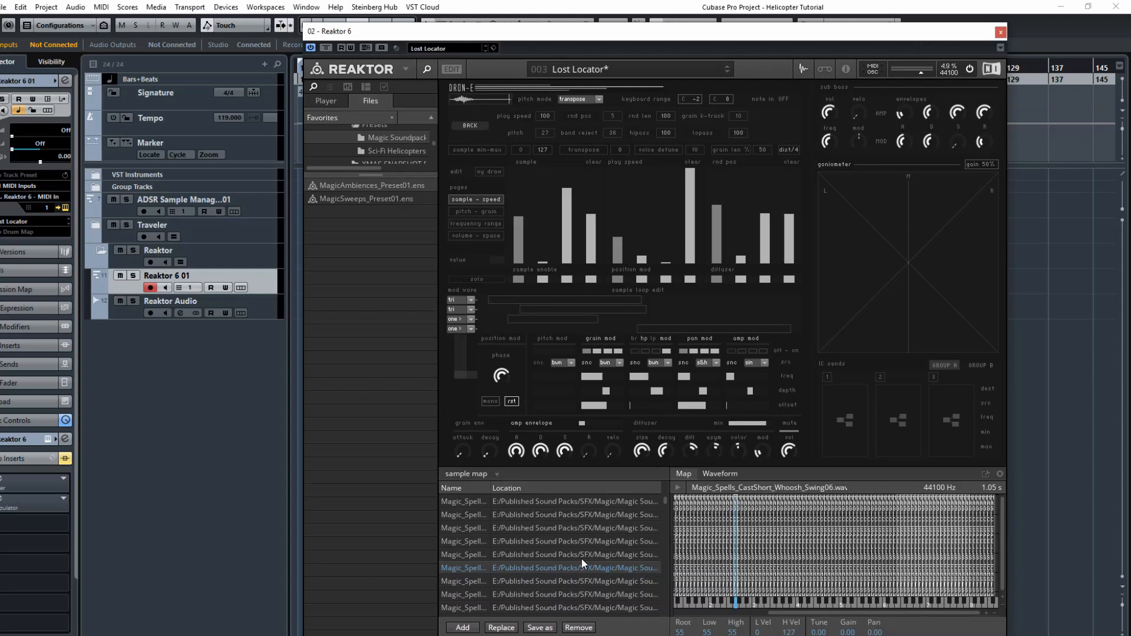
Close the sample map editor and reposition the Reaktor window.
left_click(801, 69)
left_click_drag(889, 23, 896, 128)
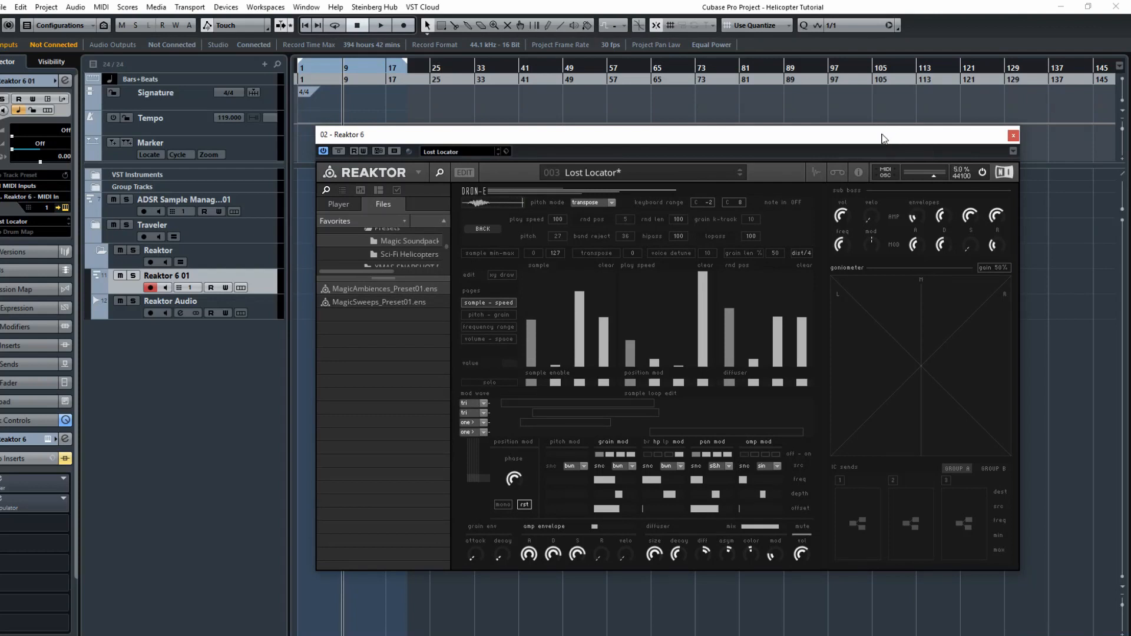
left_click_drag(882, 135, 880, 90)
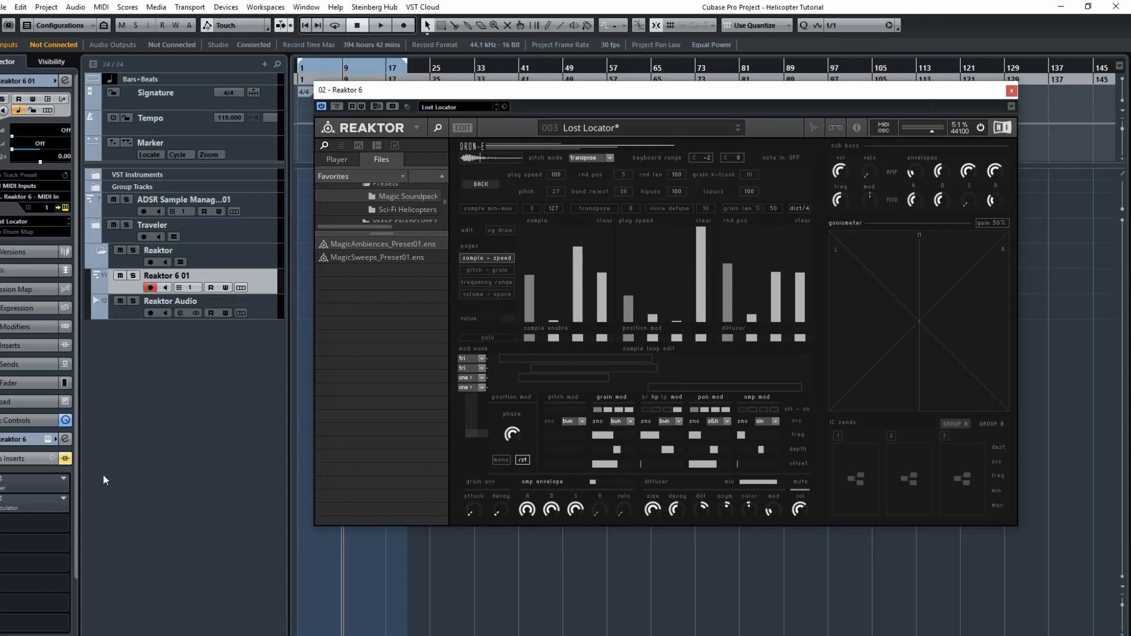
Open the Traveler insert plug-in on the Reaktor track and load the Circle shape preset.
left_click(2, 478)
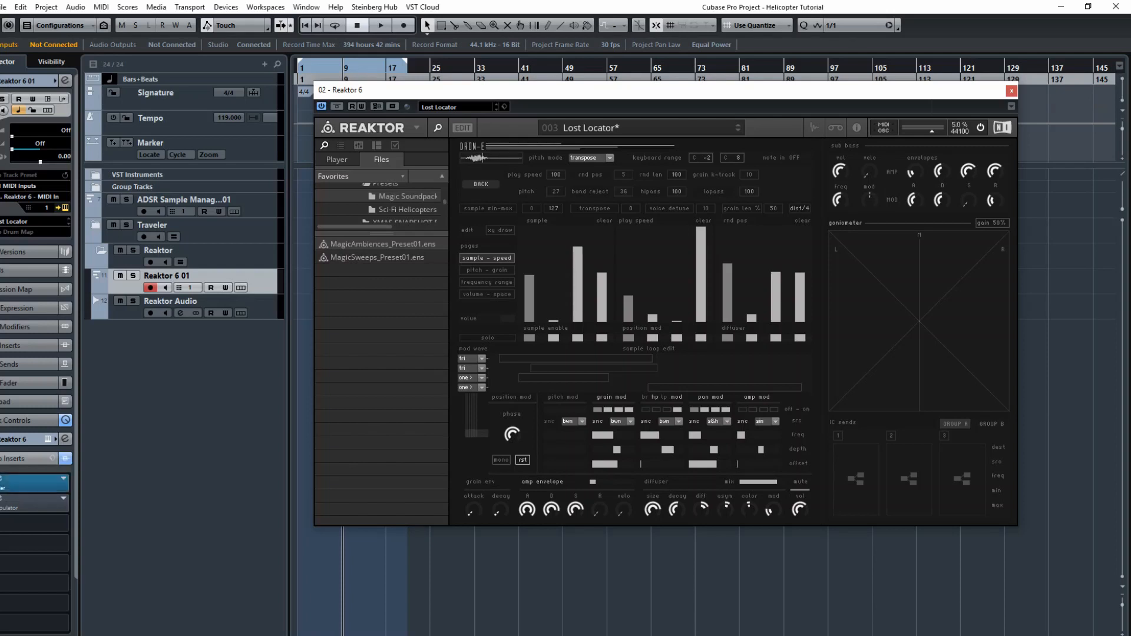
left_click(3, 482)
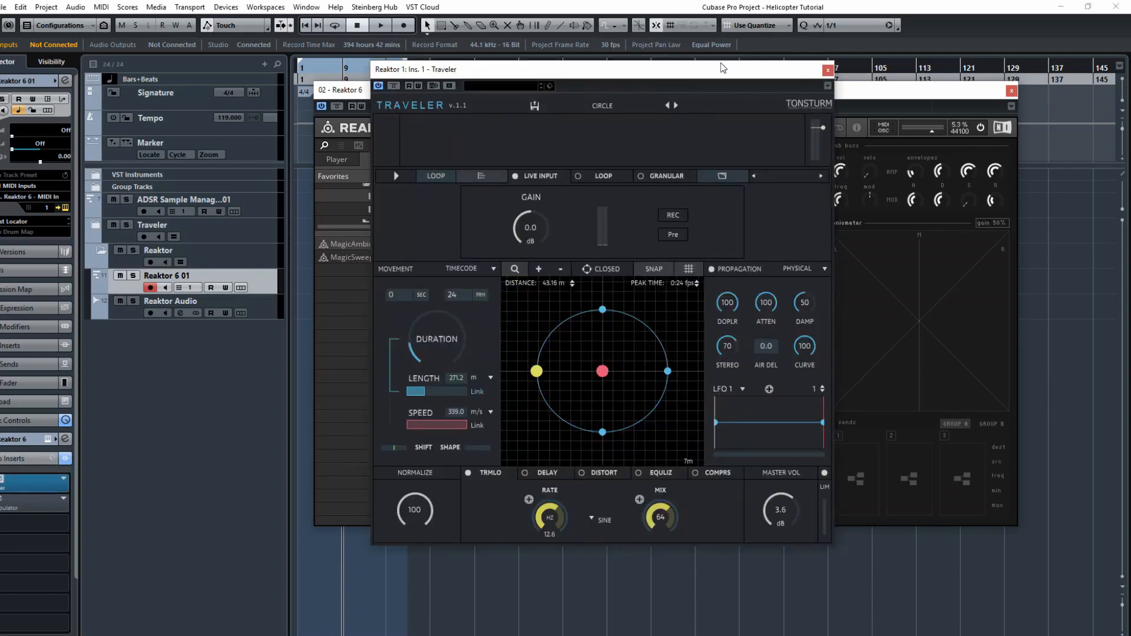
left_click_drag(682, 73, 688, 80)
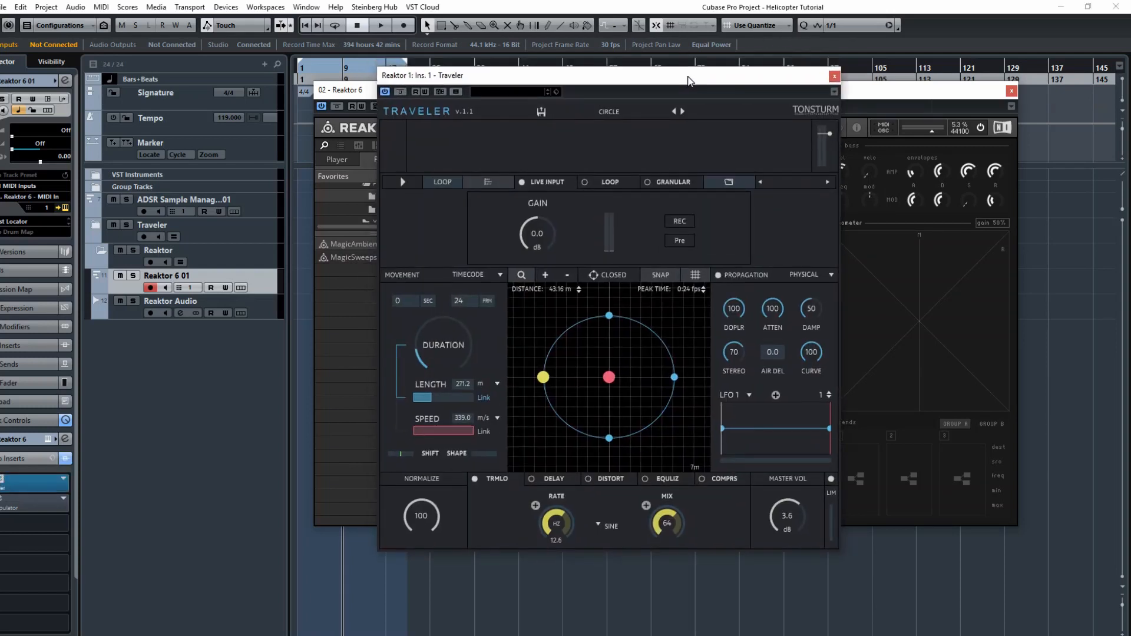
left_click(621, 113)
mouse_move(596, 118)
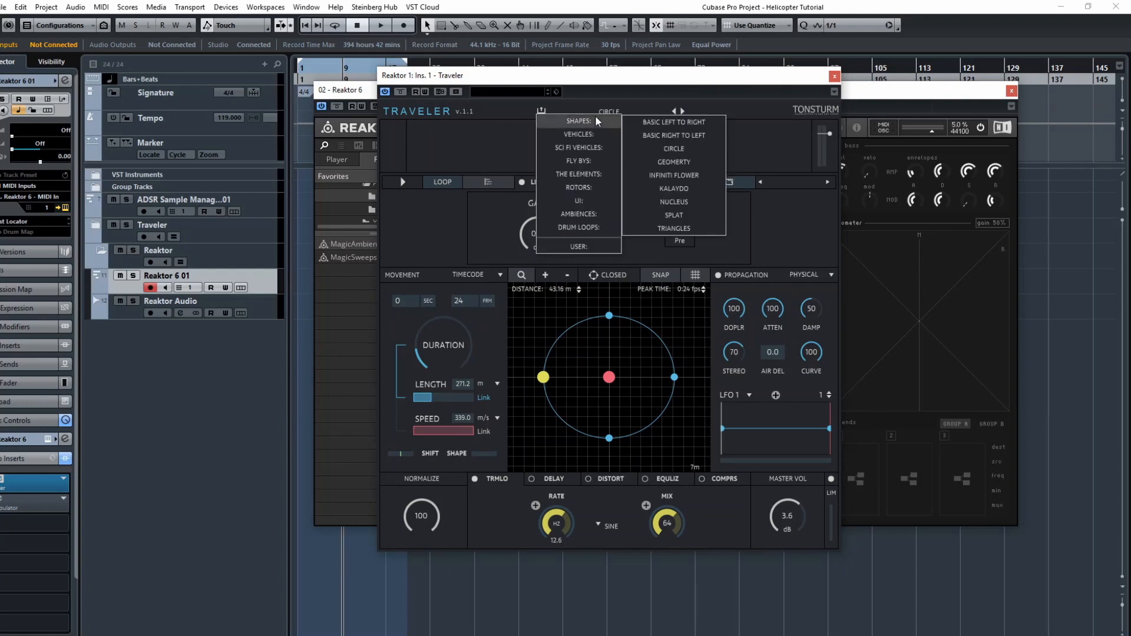
left_click(662, 146)
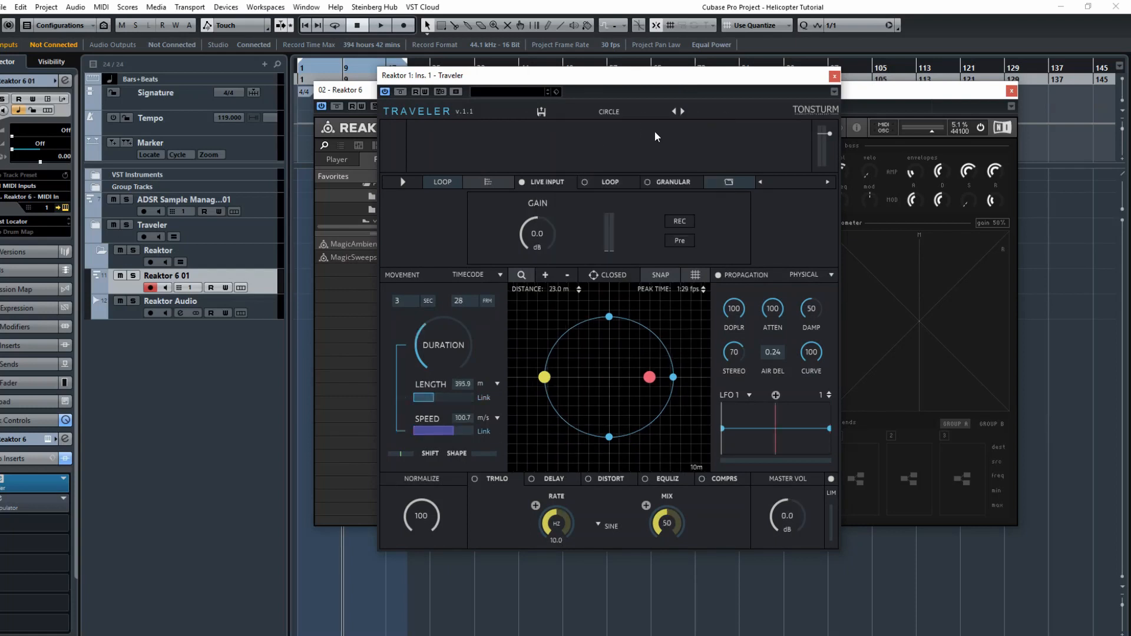
Move the listener point to the centre of the Traveler grid and start project playback.
left_click_drag(637, 382, 612, 383)
left_click(358, 25)
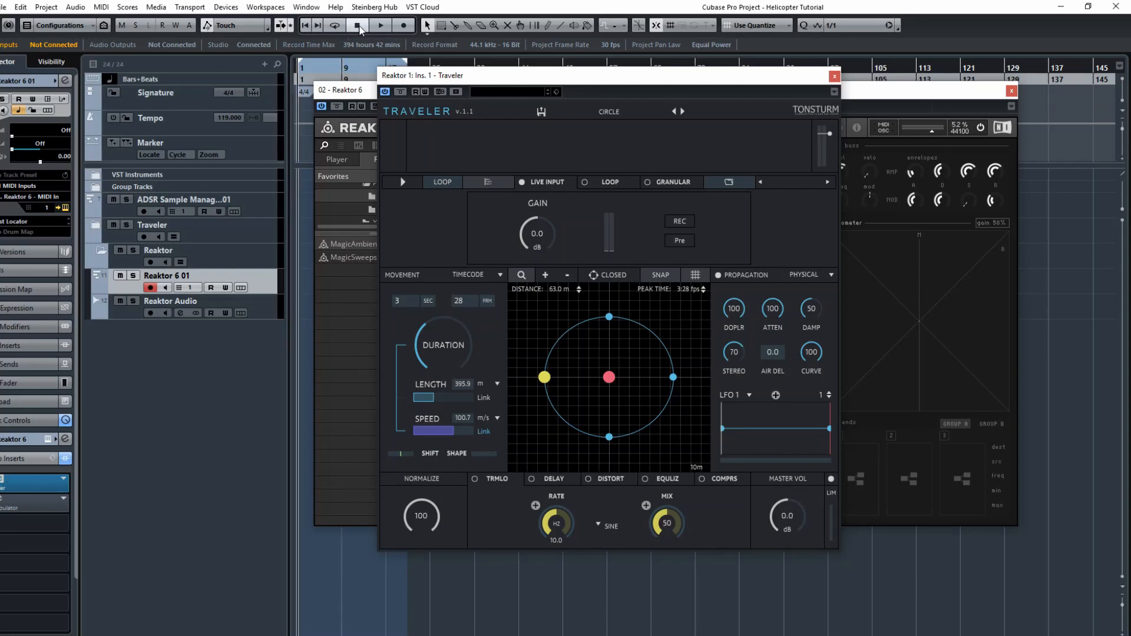
left_click(381, 26)
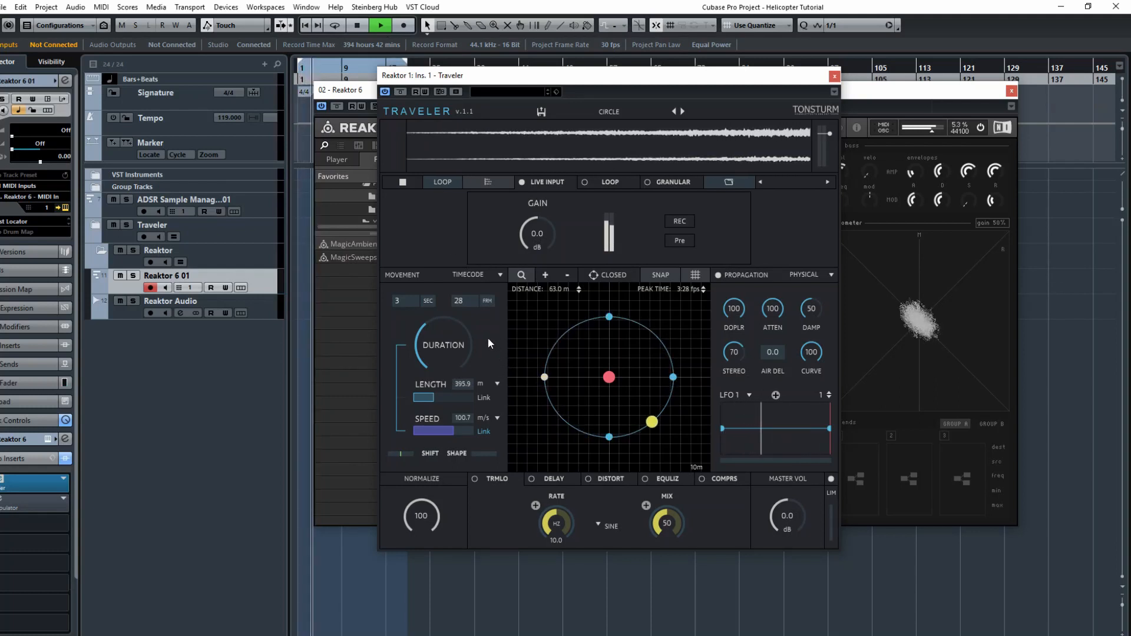
Shorten the Traveler movement duration to about 0 seconds 21 frames.
left_click_drag(429, 330, 427, 359)
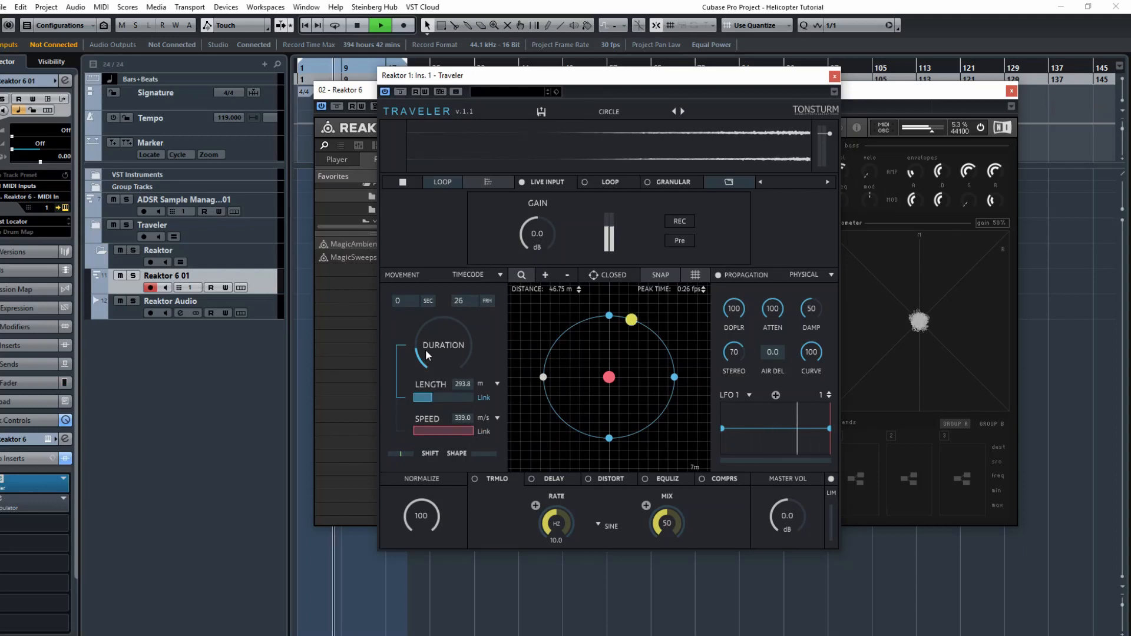
left_click_drag(427, 352, 423, 353)
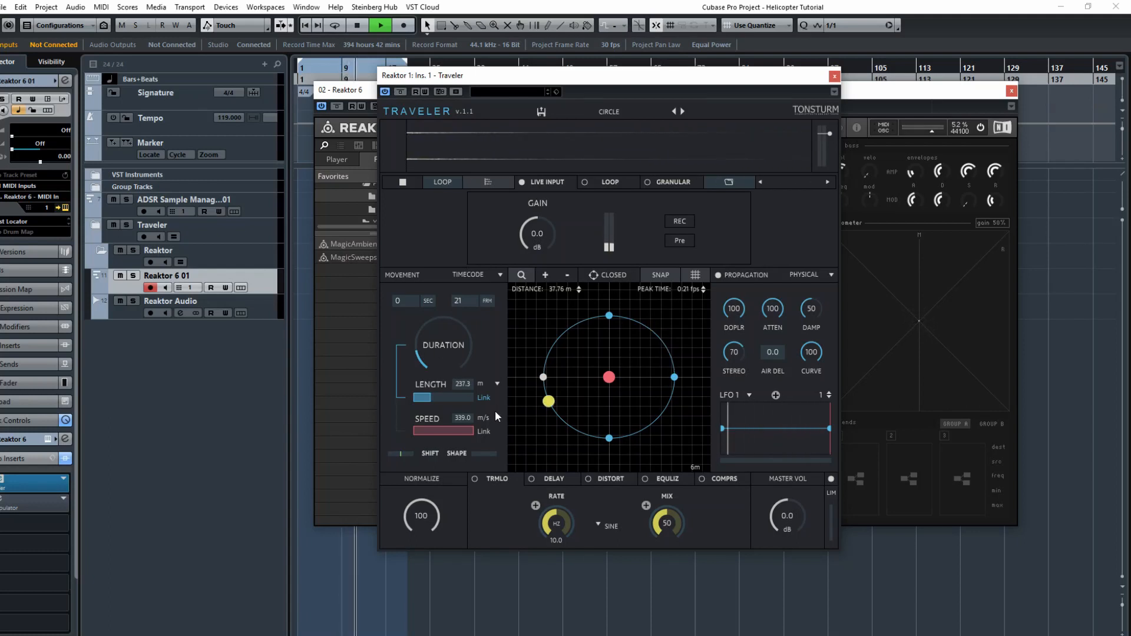
Enable the tremolo effect and set propagation Doppler to 87, attenuation to 99 and stereo to 39.
left_click(475, 478)
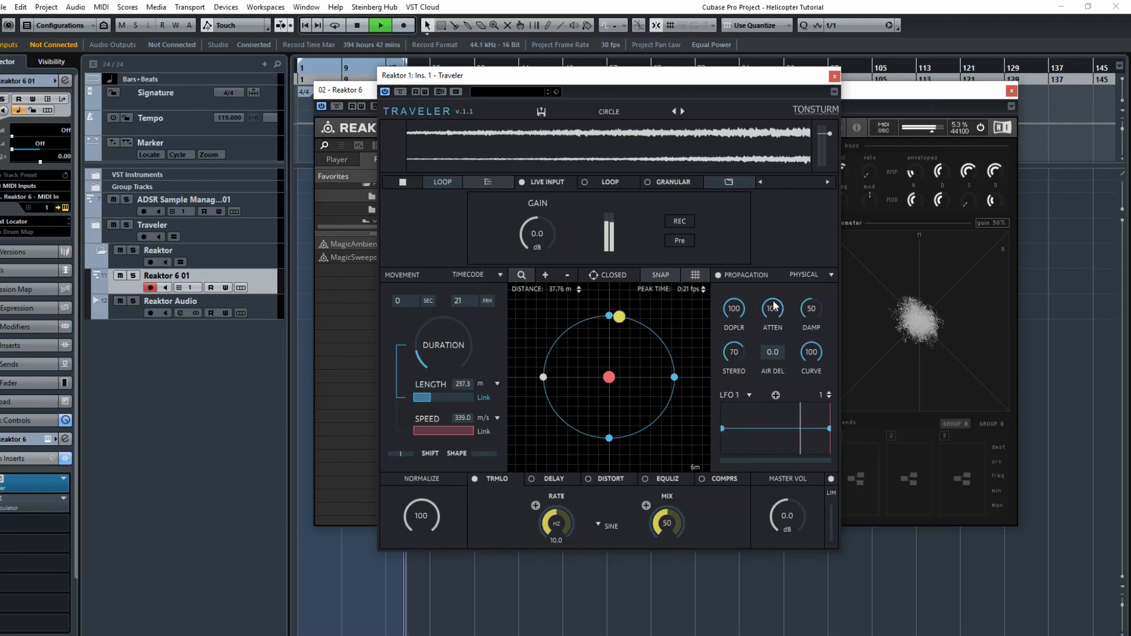
left_click_drag(773, 316, 729, 397)
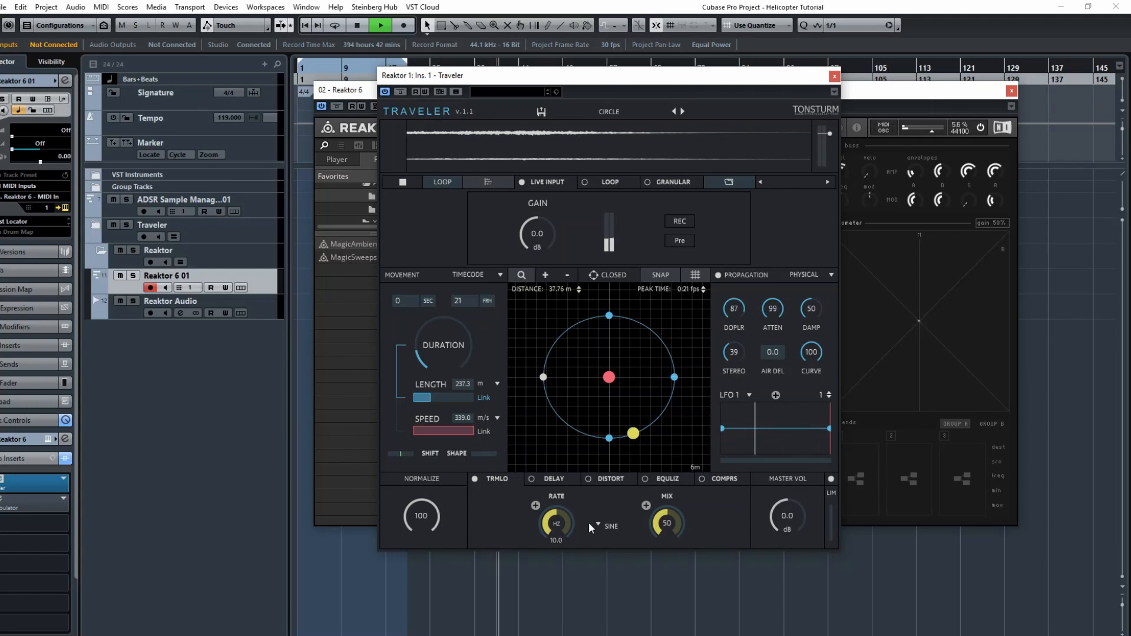
Switch on the Distort effect in Traveler's effects section.
left_click(591, 477)
left_click(591, 477)
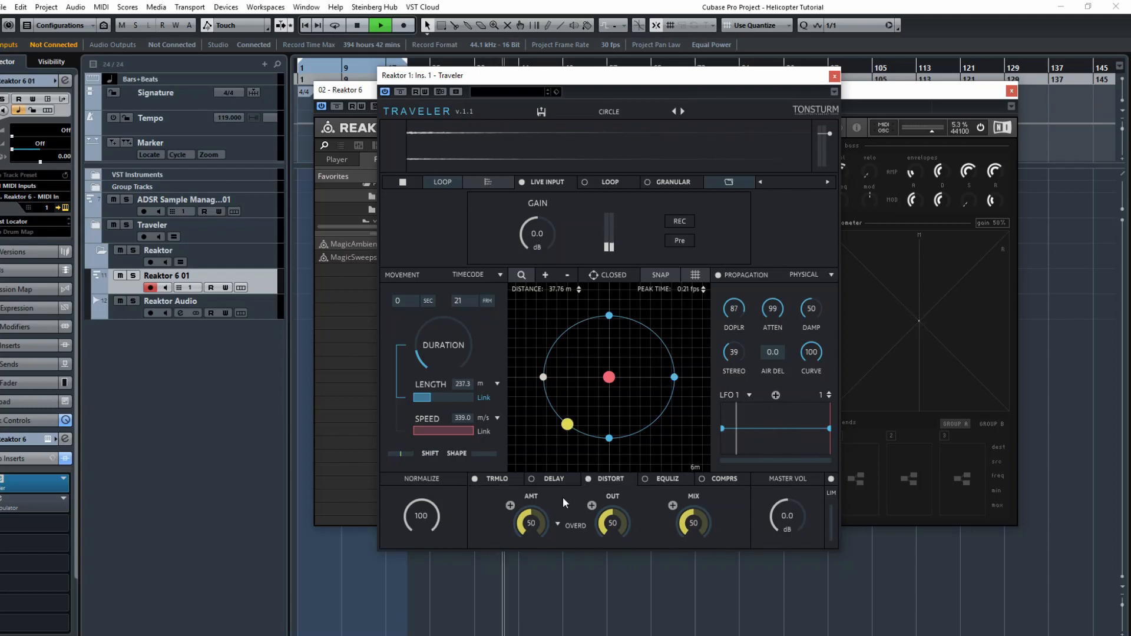
left_click(592, 477)
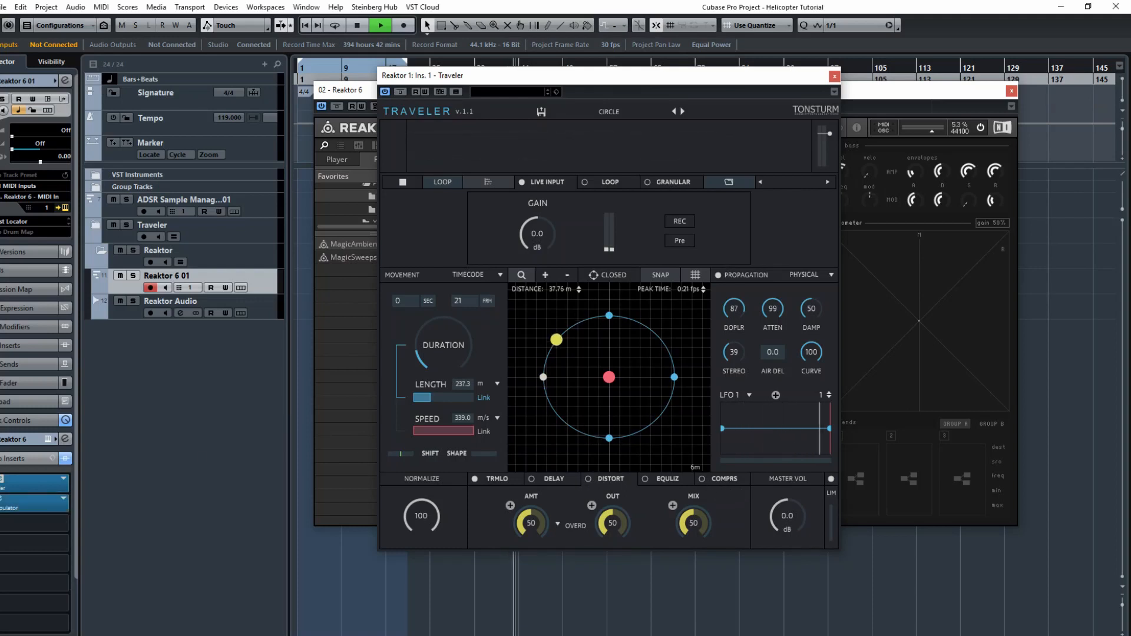
Open the Manipulator insert plug-in and bypass the Traveler insert.
left_click(3, 503)
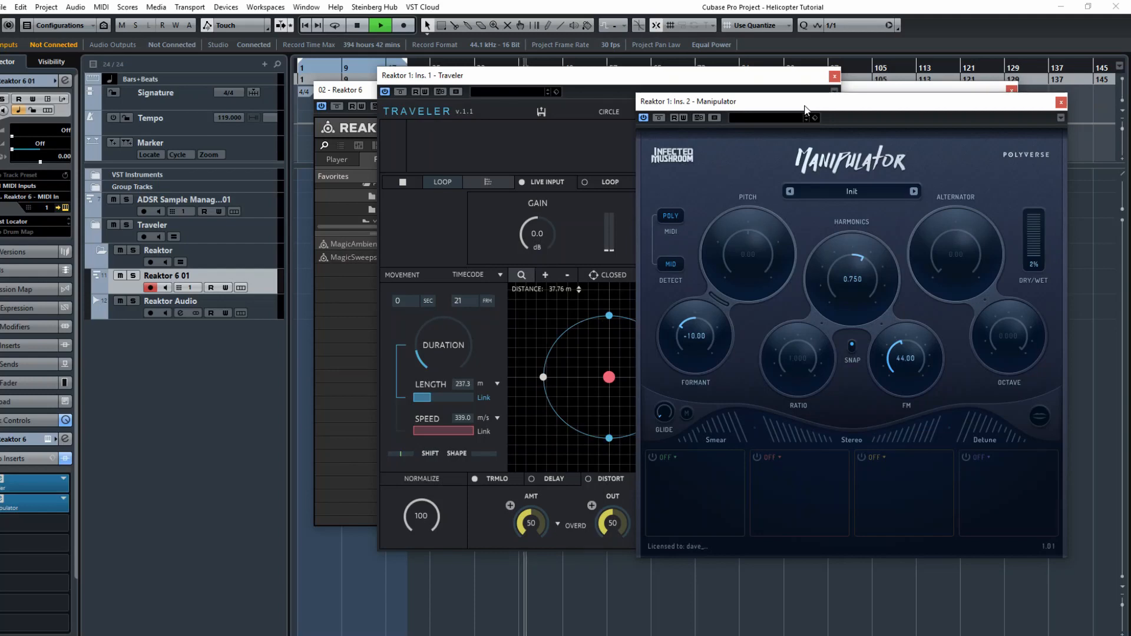
left_click_drag(752, 101, 813, 84)
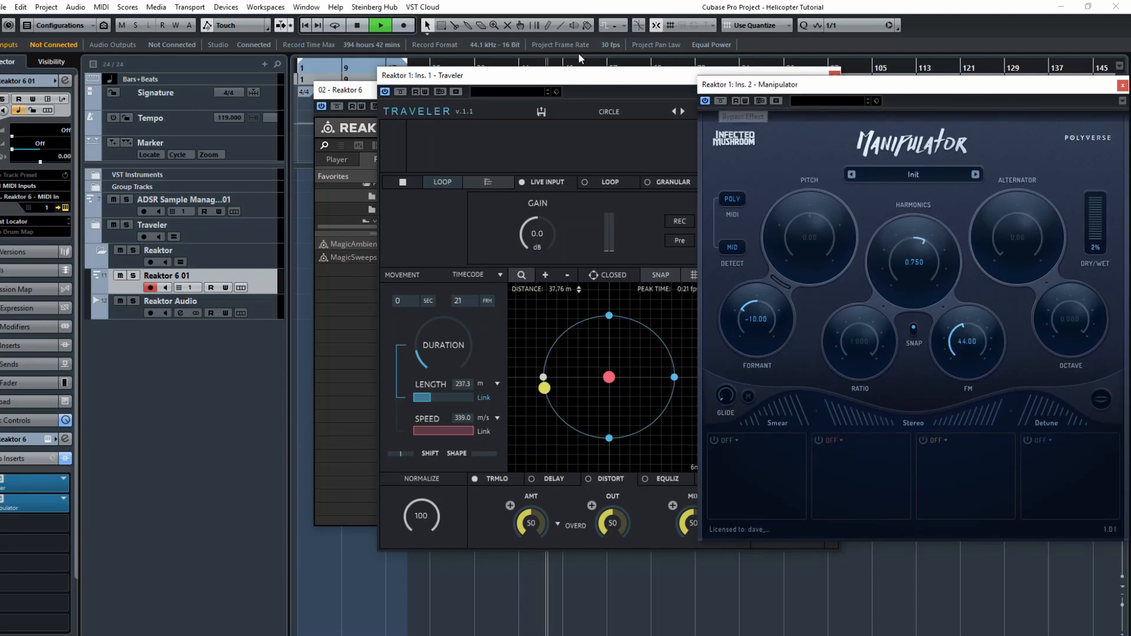
left_click(398, 93)
left_click_drag(886, 88, 834, 99)
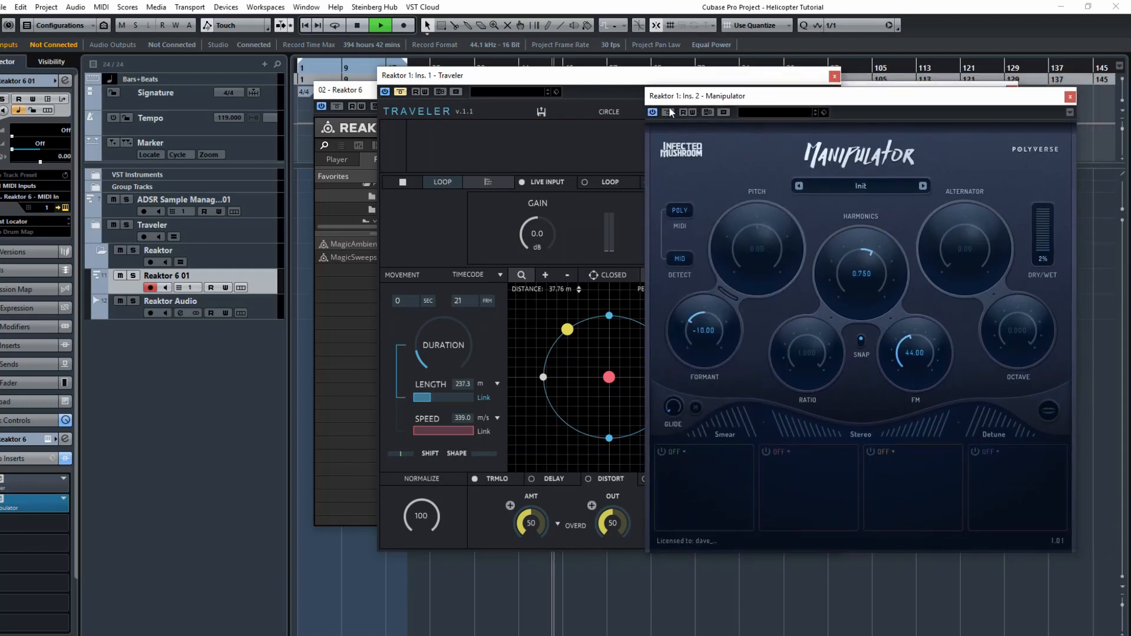
Toggle Manipulator's bypass on and off to compare the processed and dry sound.
left_click(668, 112)
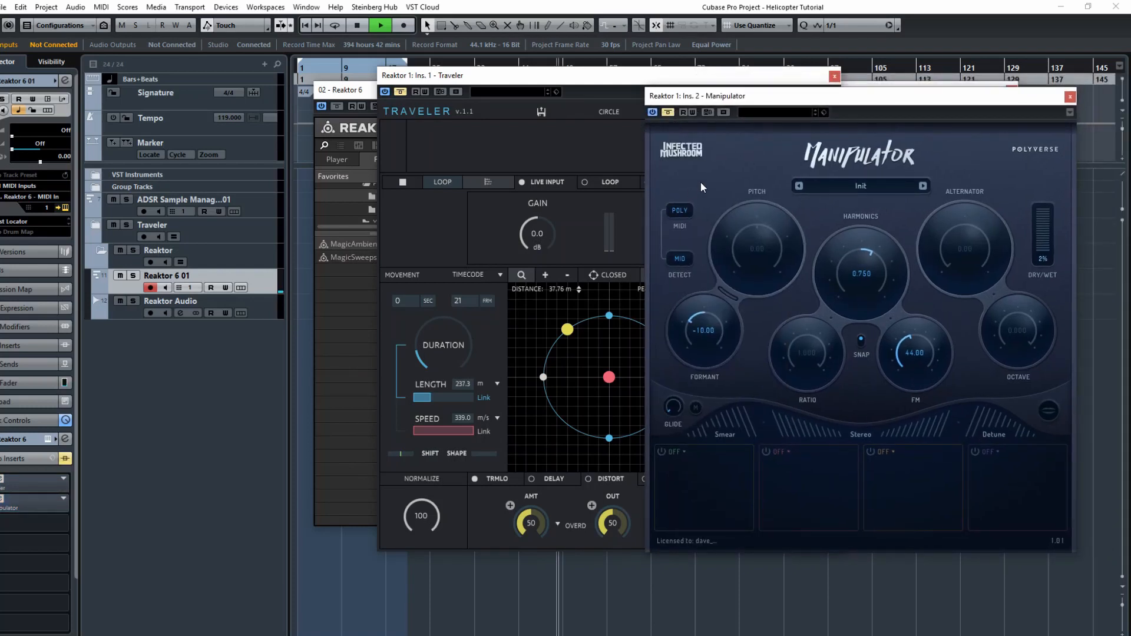
left_click(669, 112)
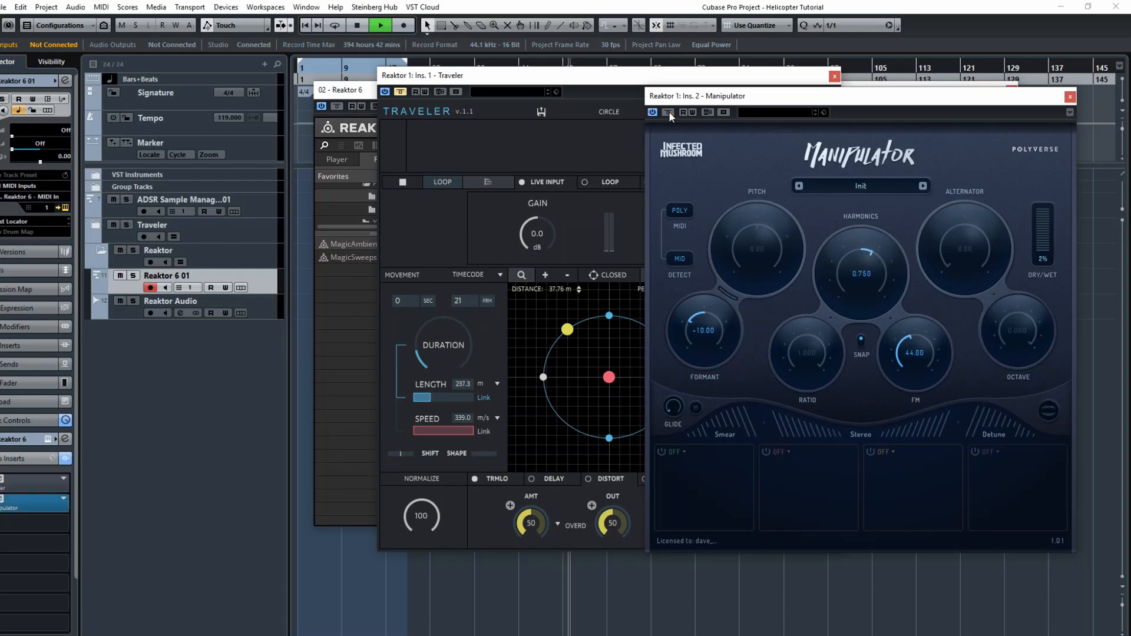
left_click(669, 112)
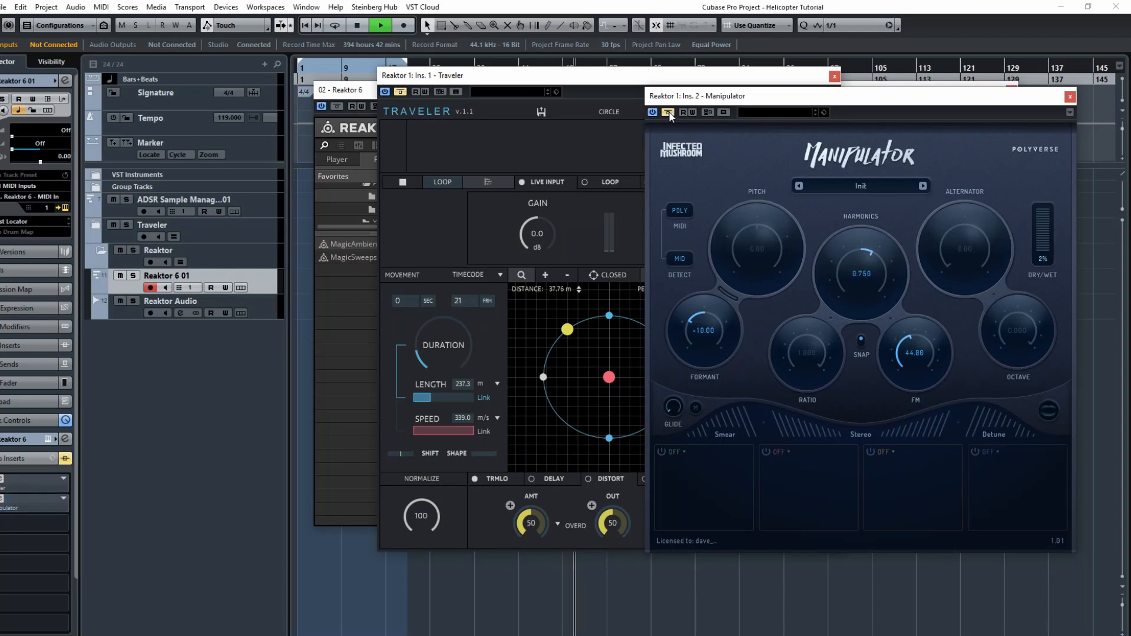
left_click(669, 112)
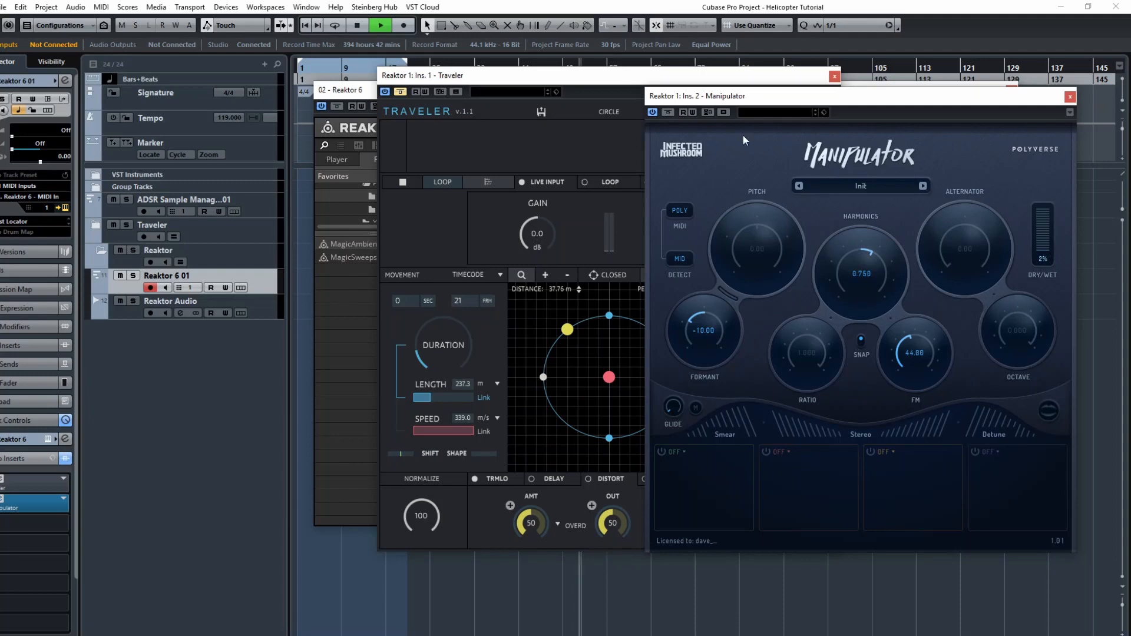
Set Manipulator's dry/wet mix to 100% and compare it with bypass toggled.
left_click_drag(1051, 254, 1047, 222)
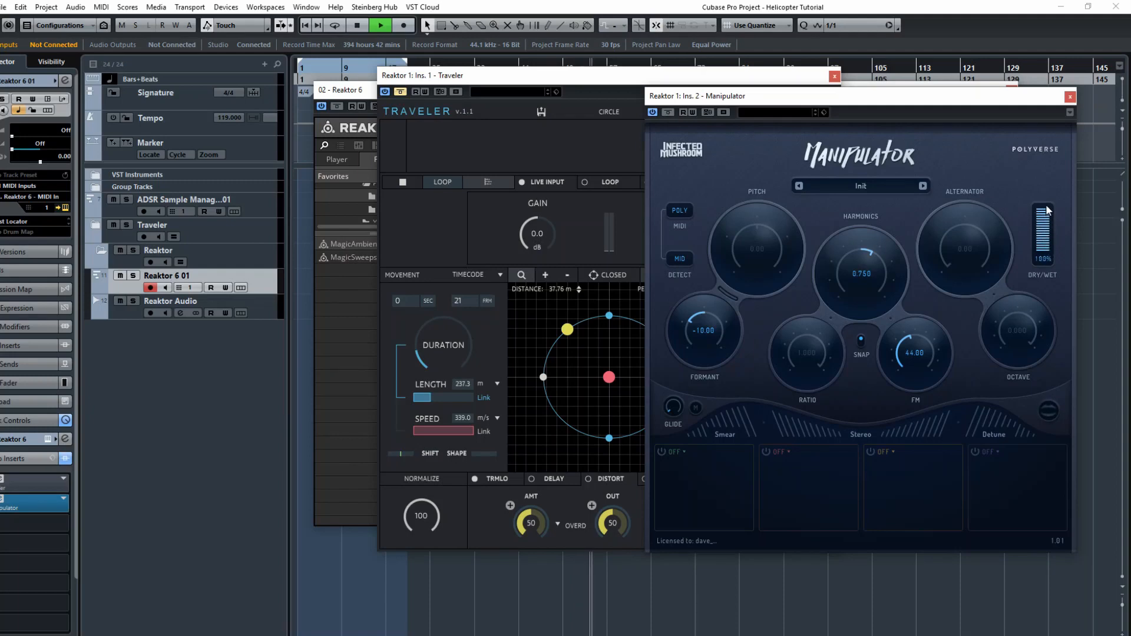
left_click(669, 112)
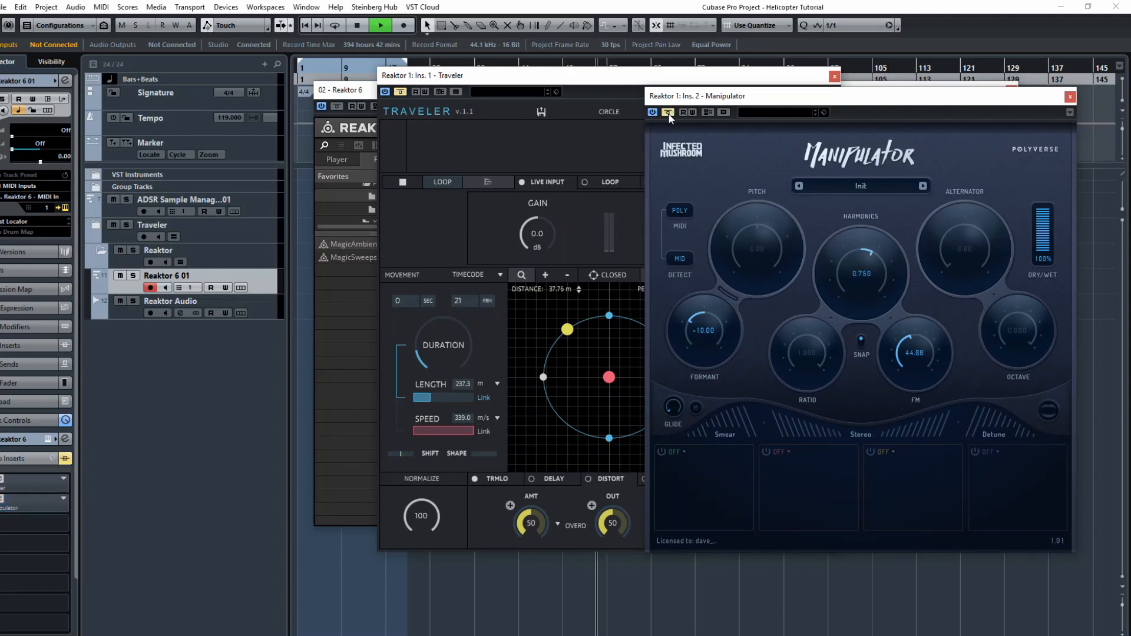
left_click(669, 113)
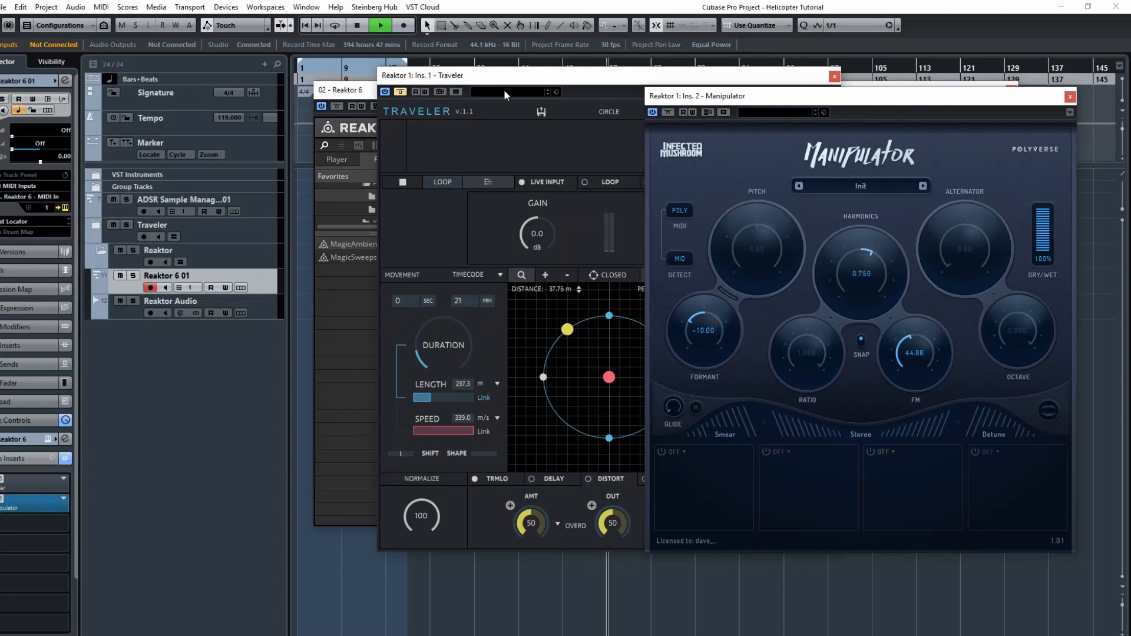
Set Manipulator's dry/wet mix to 84%.
left_click(405, 98)
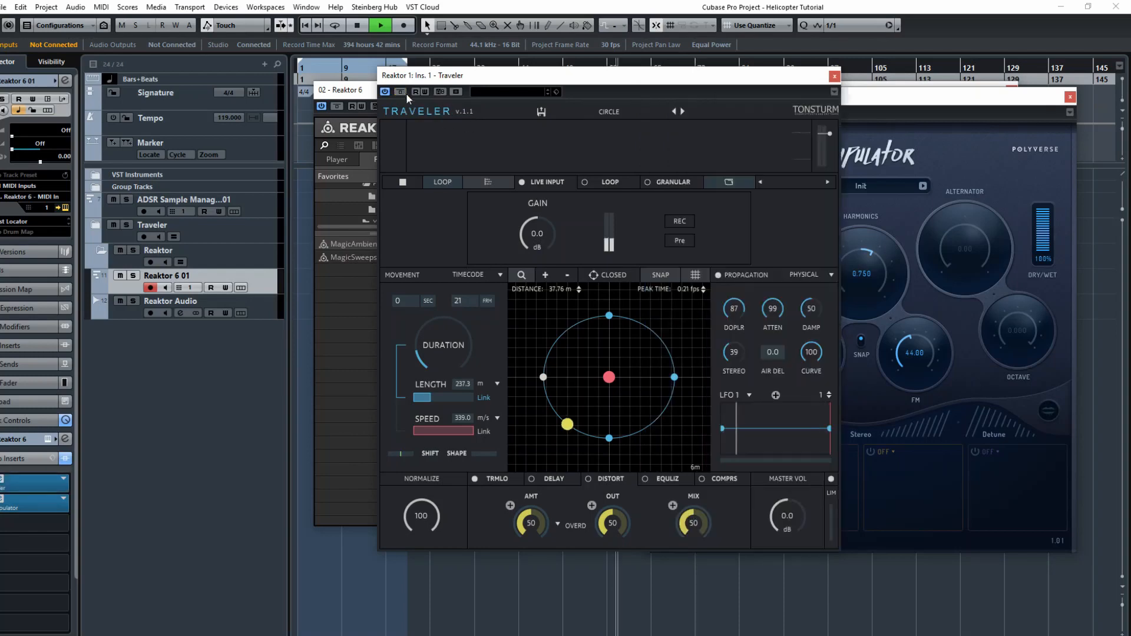
left_click(882, 100)
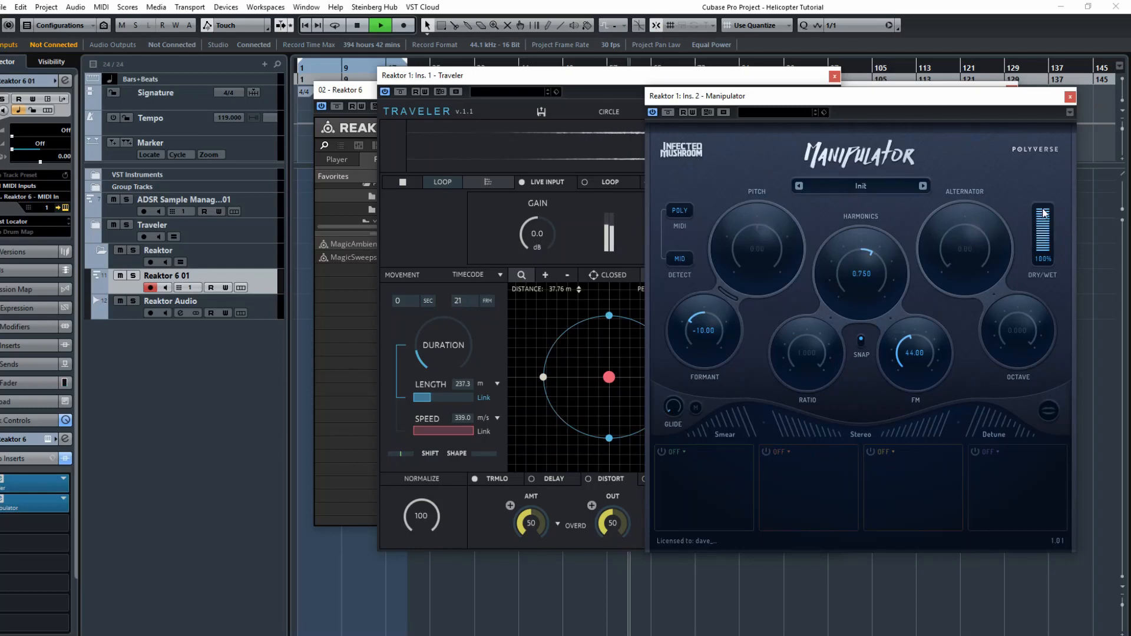
mouse_move(1044, 226)
left_mouse_down()
mouse_move(1043, 249)
mouse_move(1047, 220)
left_mouse_up()
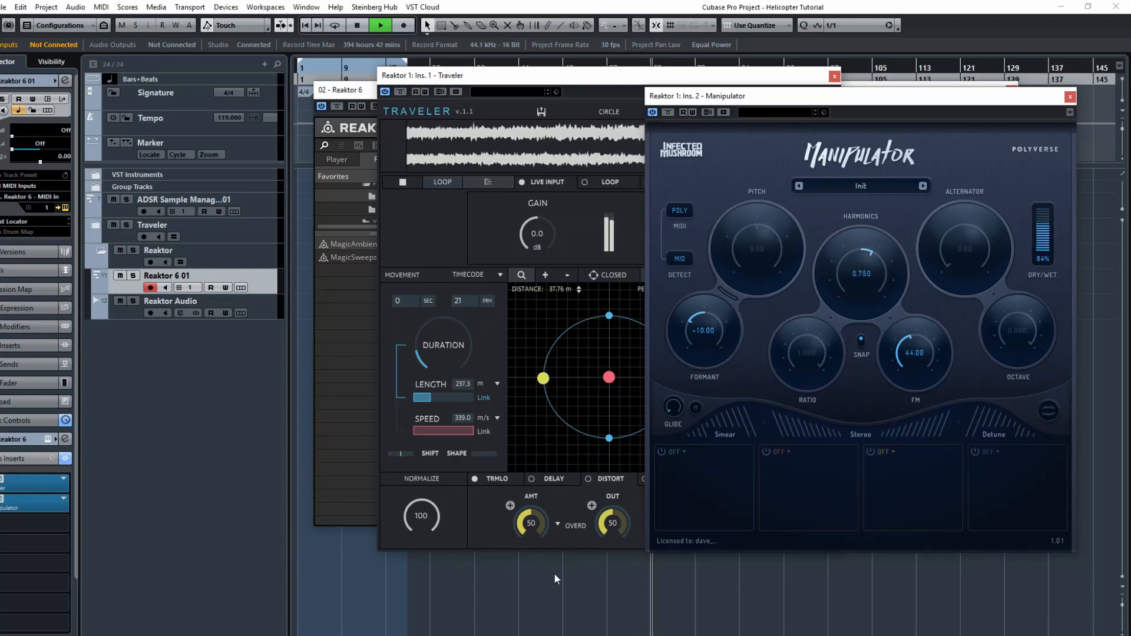
Set the Traveler tremolo rate to 12.1.
left_click(546, 528)
left_click_drag(546, 528, 555, 514)
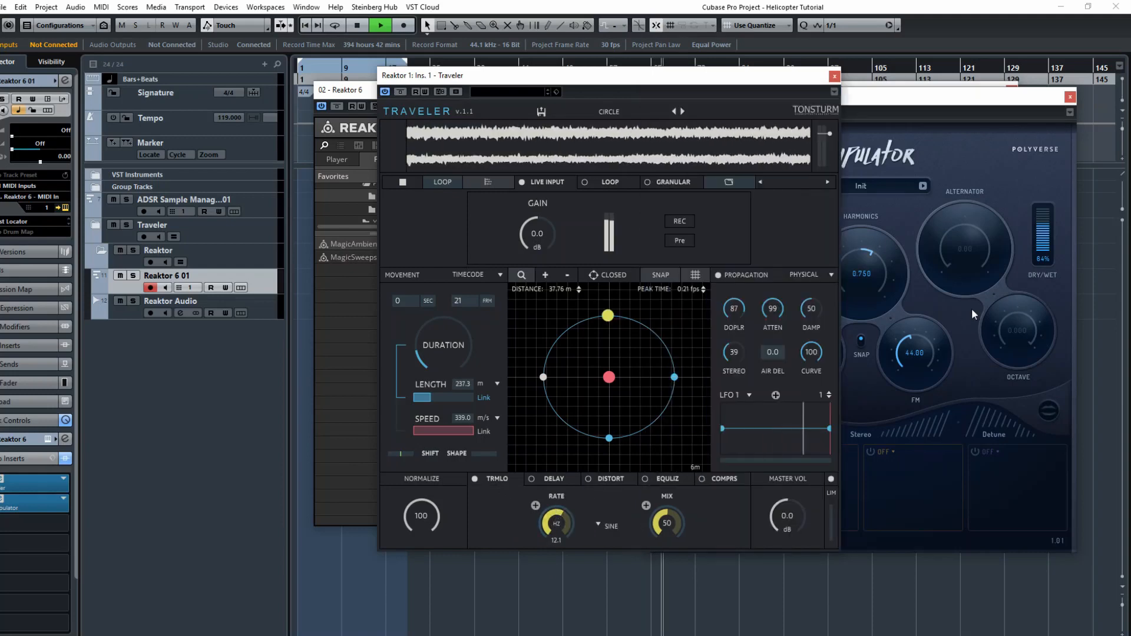
Lower Manipulator's dry/wet mix to 30% and bypass the plug-in.
left_click_drag(1047, 219, 1047, 236)
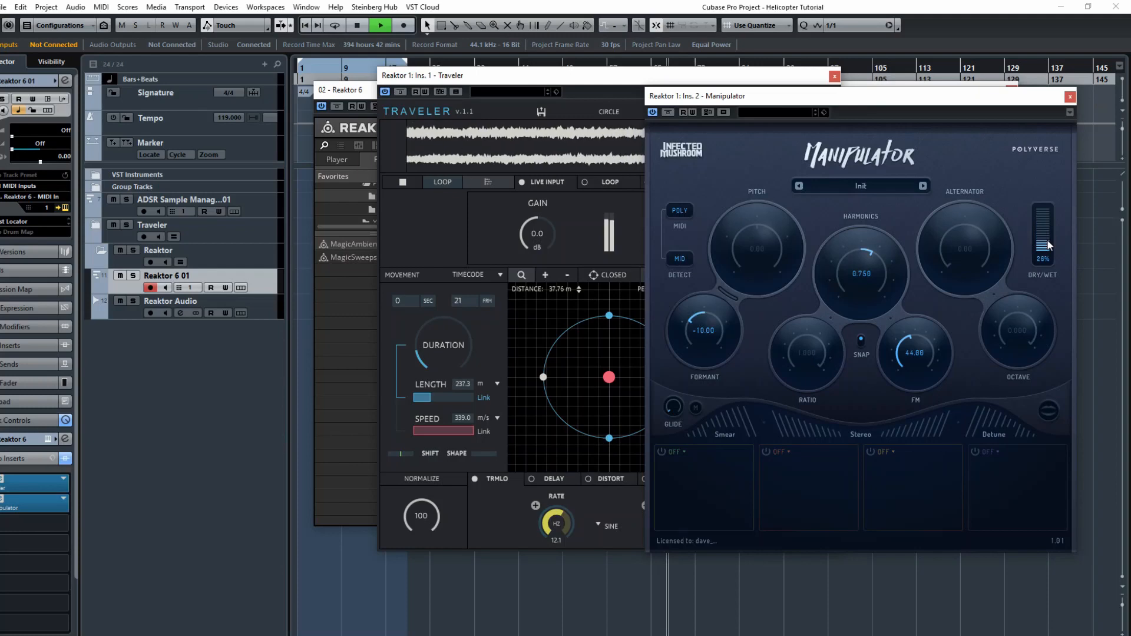
left_click(667, 113)
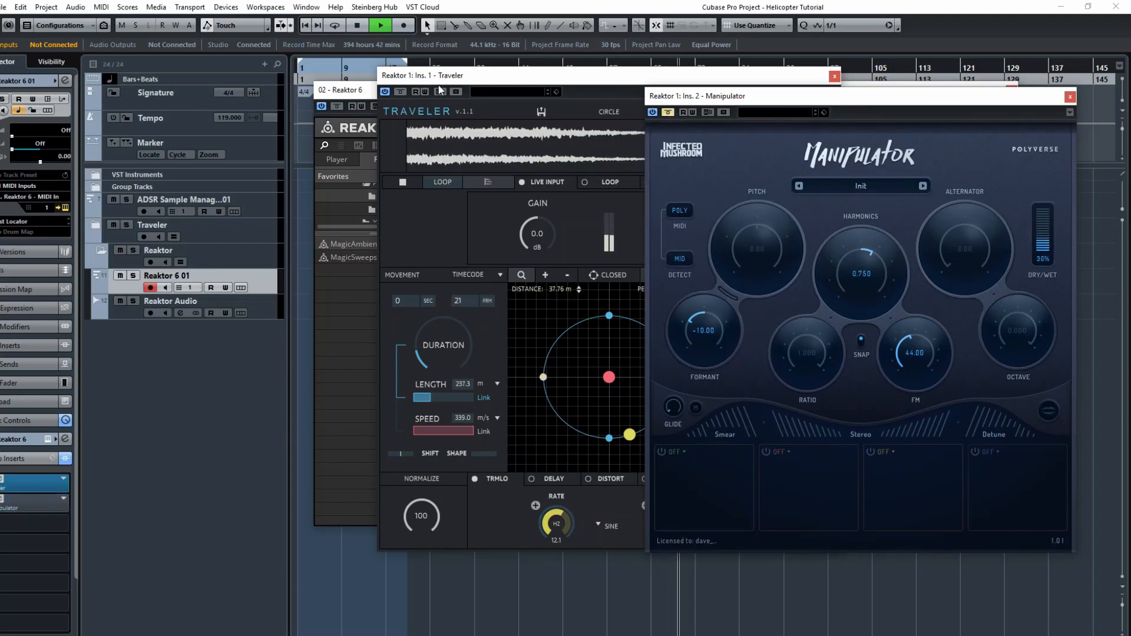